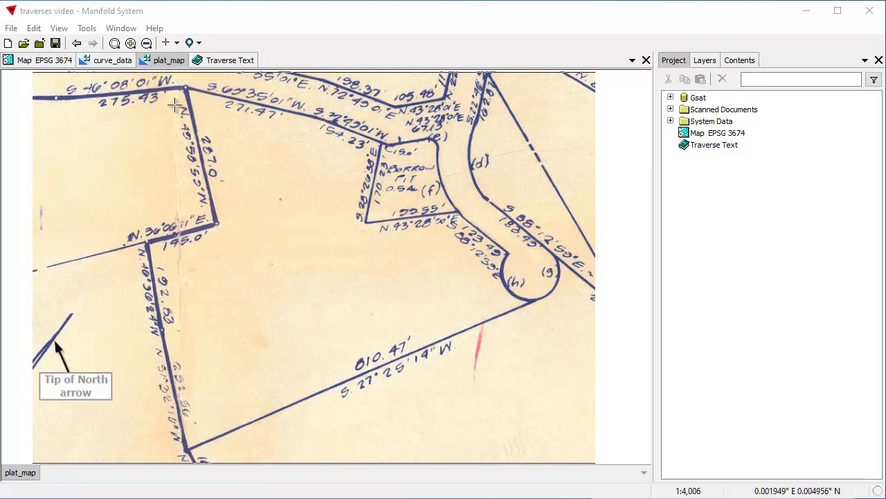
Step: Review the curve data table and the plat map, and open the traverse text
click(105, 62)
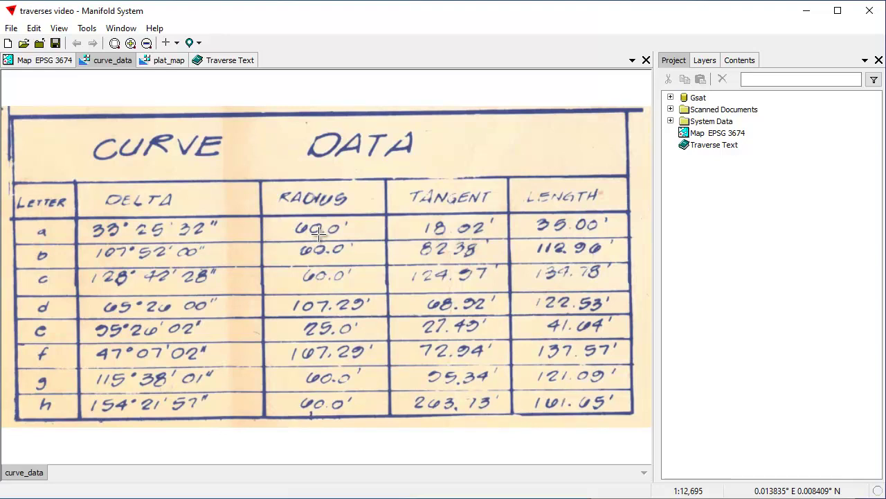
click(159, 61)
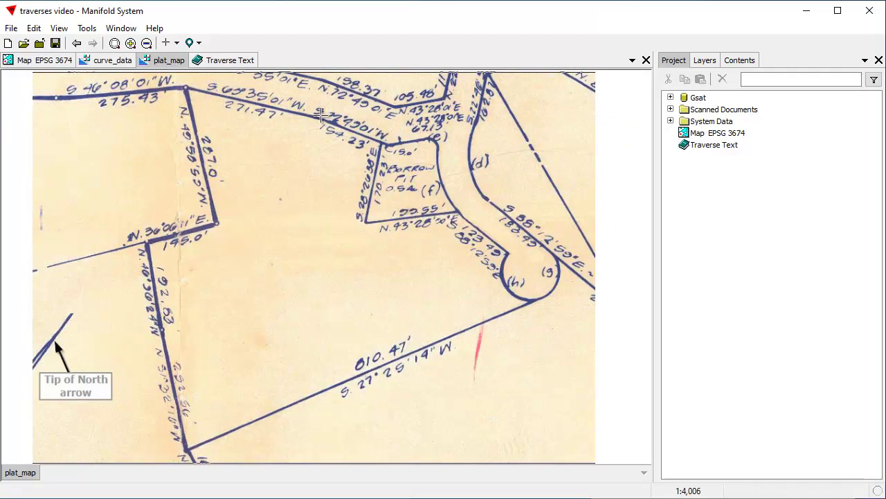
click(238, 60)
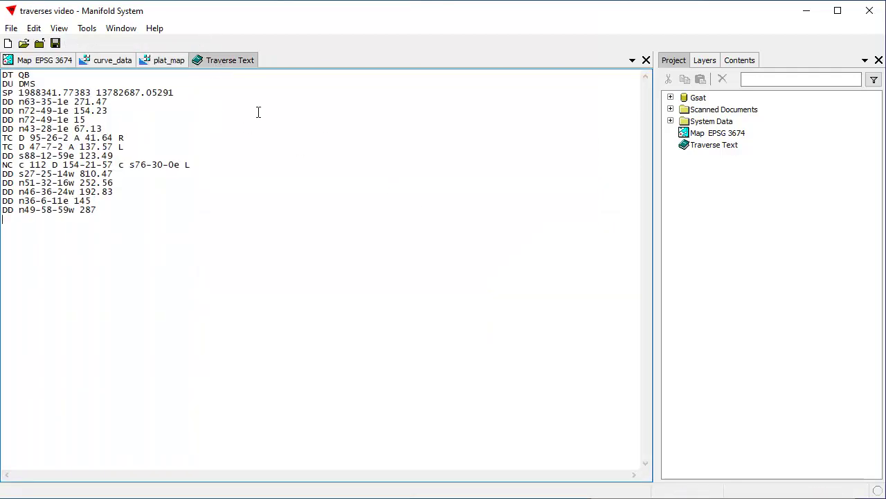
Step: Float the traverse text window beside the plat map to compare its directions and distances with the plat
double_click(216, 60)
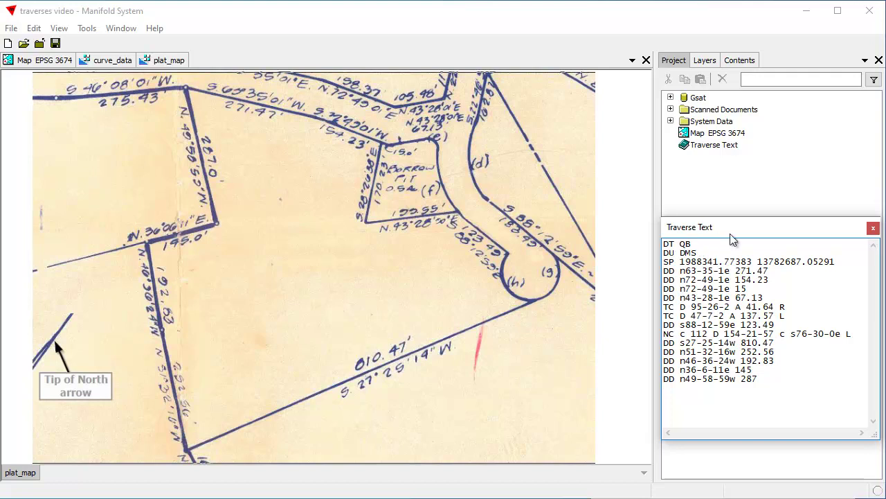
drag(742, 228, 754, 224)
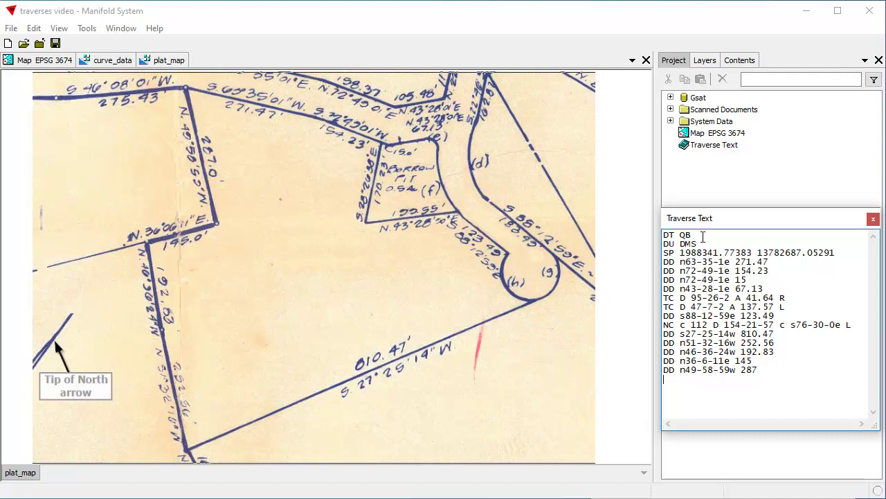
mouse_move(750, 220)
mouse_down()
mouse_move(754, 206)
mouse_move(766, 213)
mouse_up()
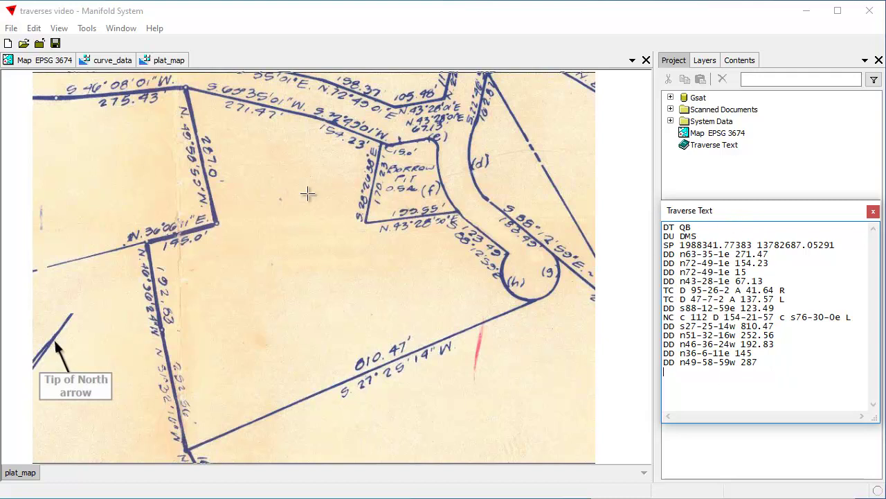
drag(743, 219, 730, 213)
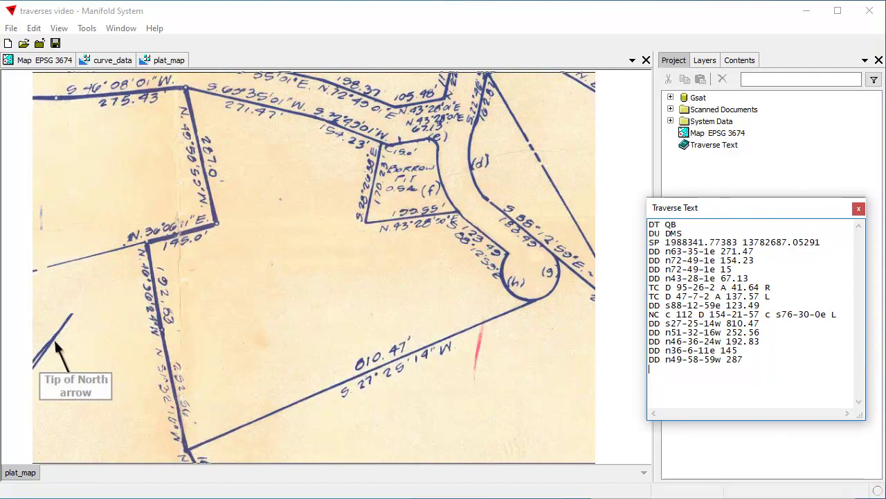
Step: Compare the traverse text with parcel traverse EPSG 3674.txt in Notepad, minimize that file, and dock the traverse text again
key(alt+Tab)
drag(710, 368, 575, 171)
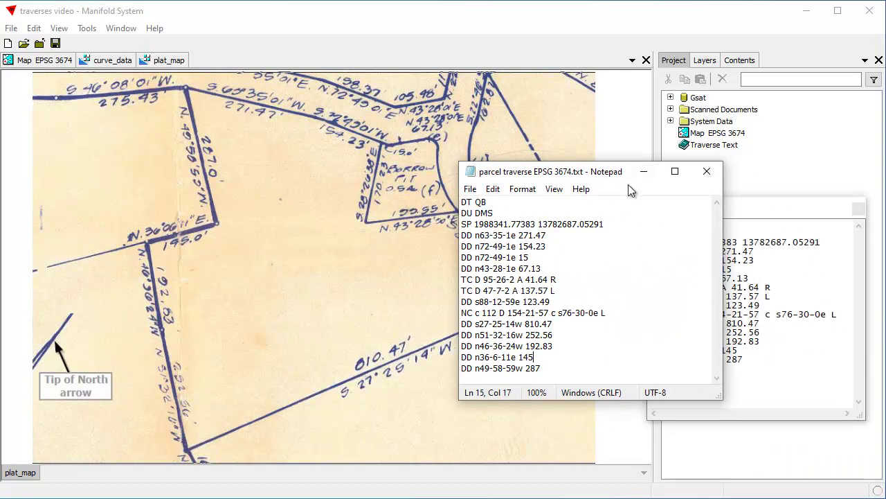
drag(623, 172, 529, 178)
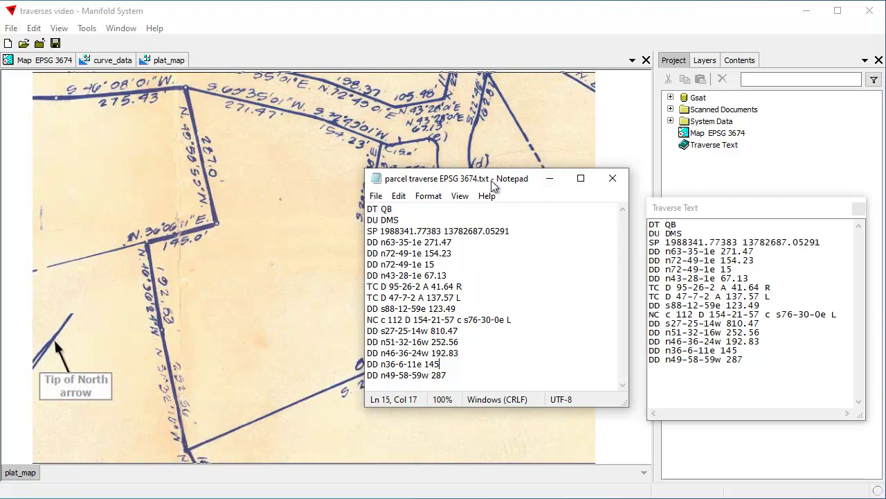
click(550, 178)
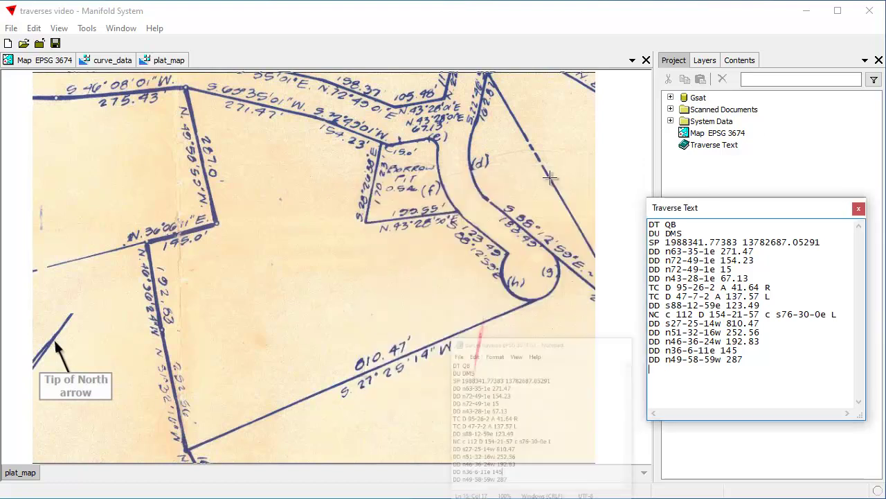
double_click(749, 209)
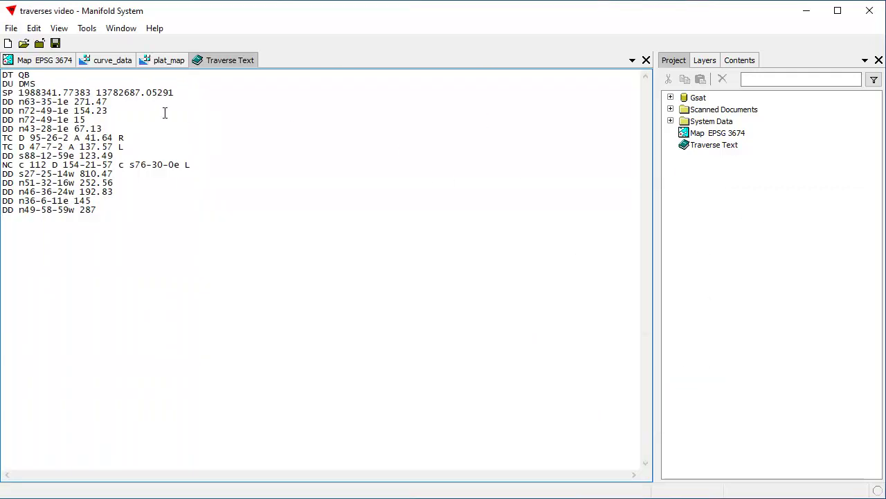
Step: Check the SP starting point coordinates in the traverse text against the plat map, and return to the EPSG 3674 map
click(48, 60)
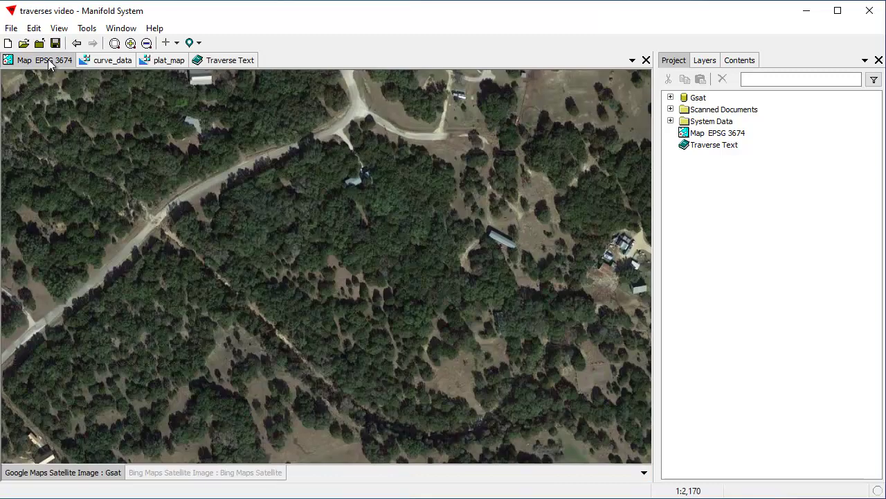
click(228, 61)
mouse_move(20, 88)
mouse_down()
mouse_move(184, 87)
mouse_move(108, 104)
mouse_move(25, 98)
mouse_up()
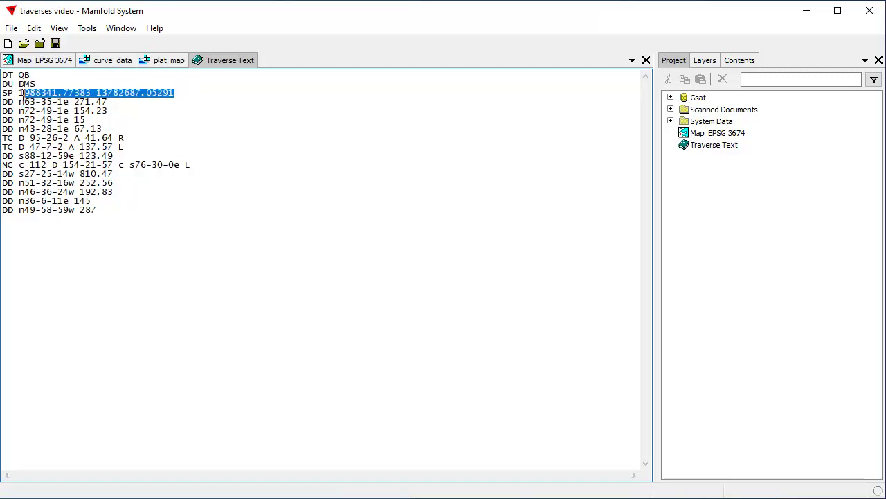
click(161, 63)
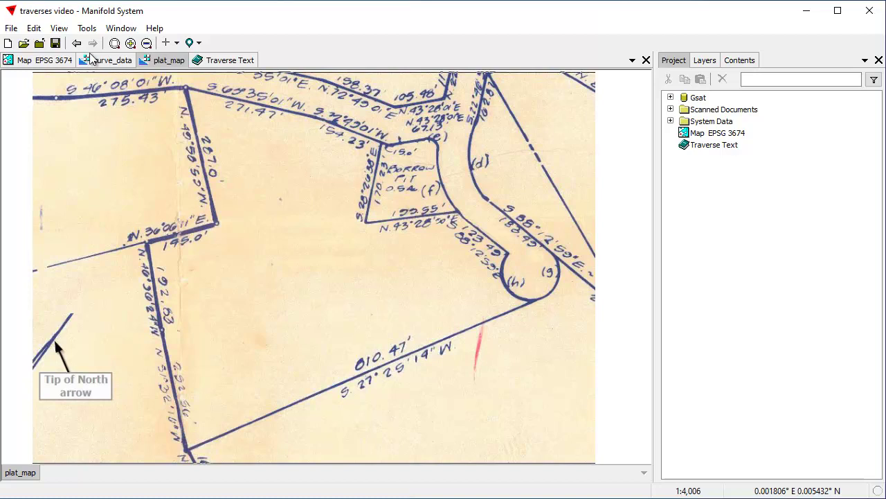
click(39, 62)
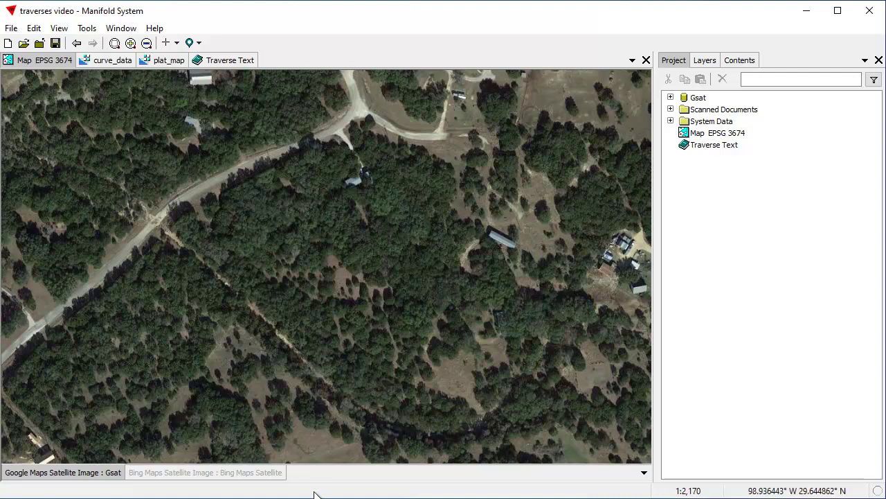
Step: Start a new drawing in the project and name it Parcel
right_click(702, 221)
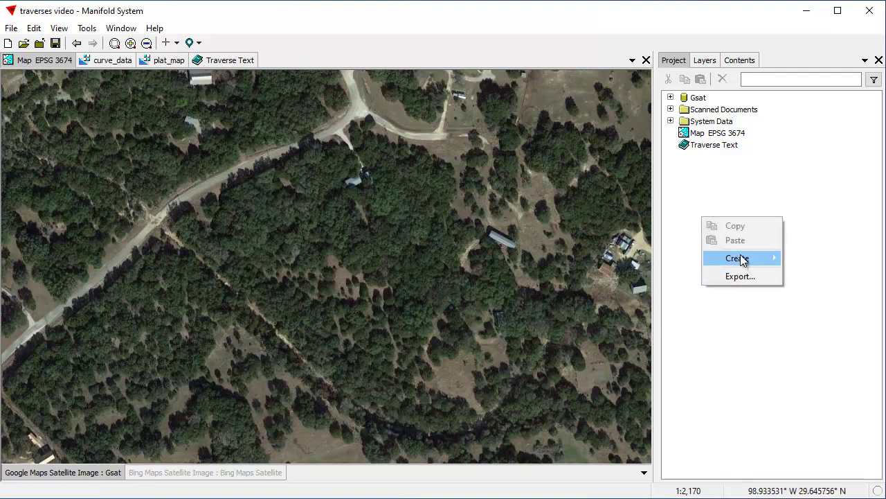
mouse_move(736, 257)
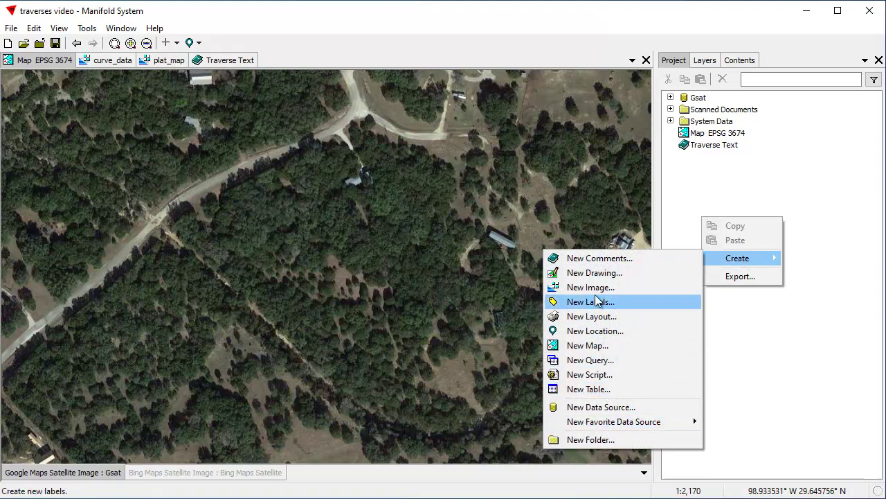
click(600, 274)
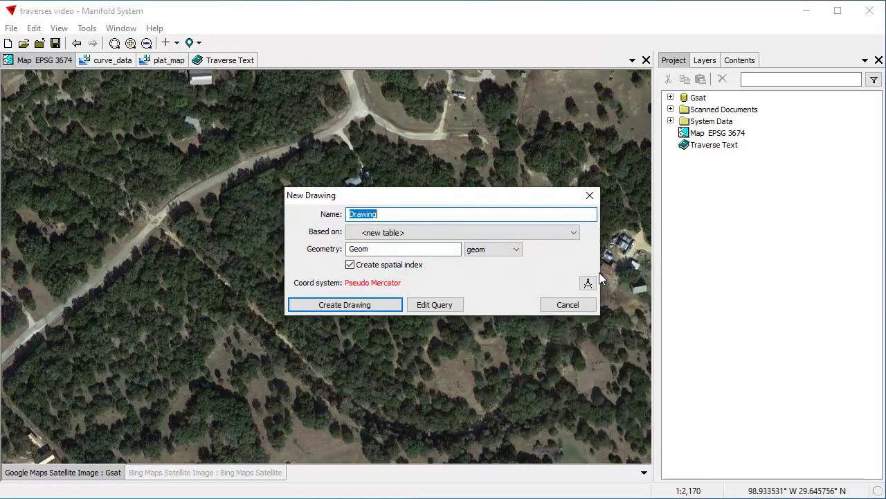
text(Parcel)
Step: Assign NAD83(NSRS2007) / Texas South Central (ftUS) (EPSG:3674) with default metrics as the coordinate system and create the drawing
click(588, 283)
click(478, 301)
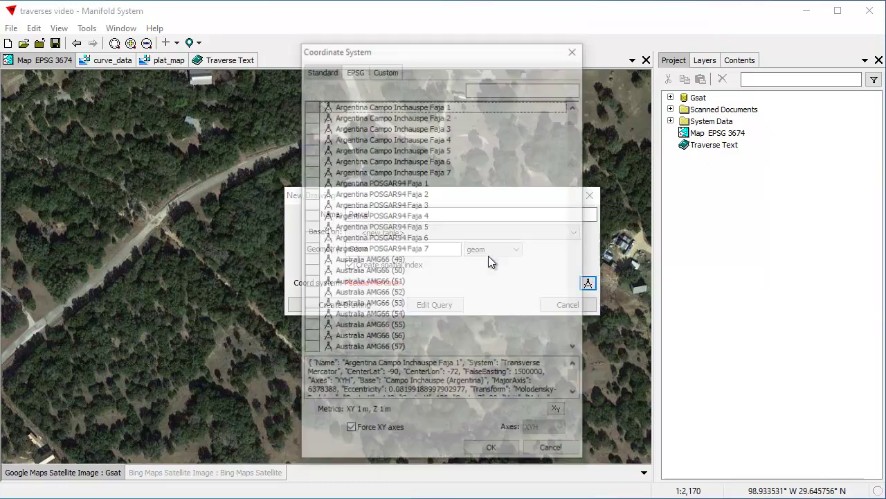
click(355, 70)
click(493, 87)
text(3)
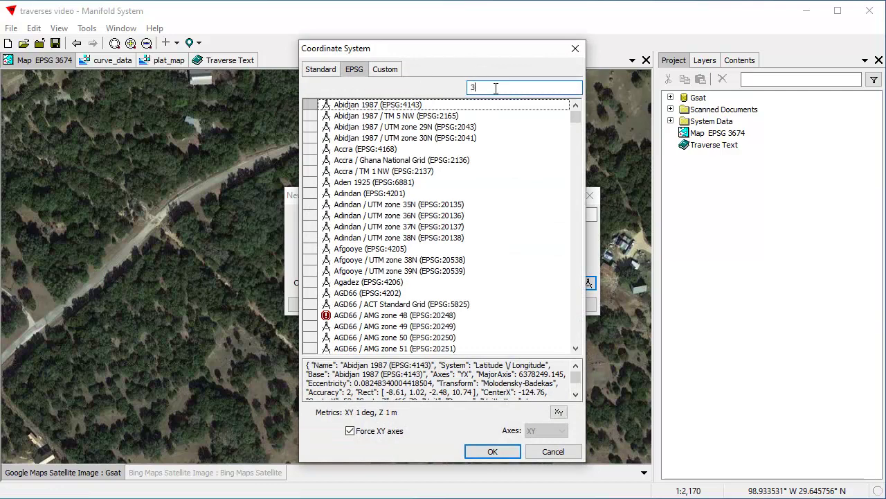
text(674)
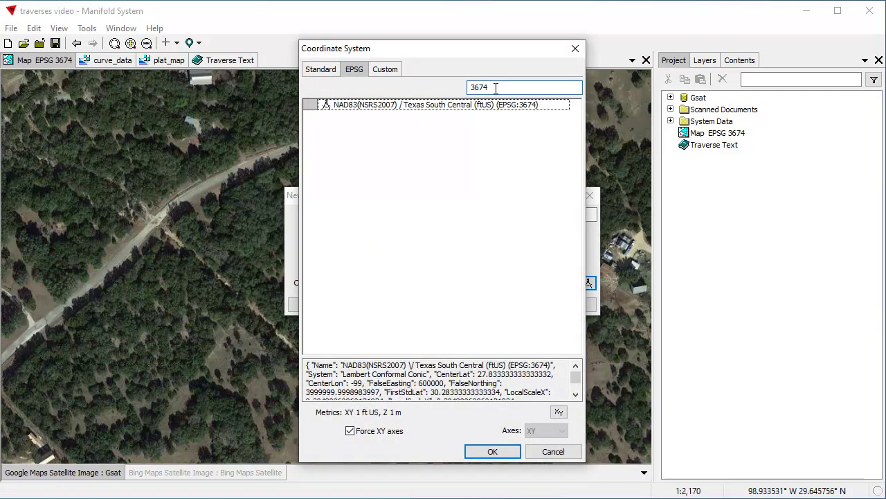
click(469, 104)
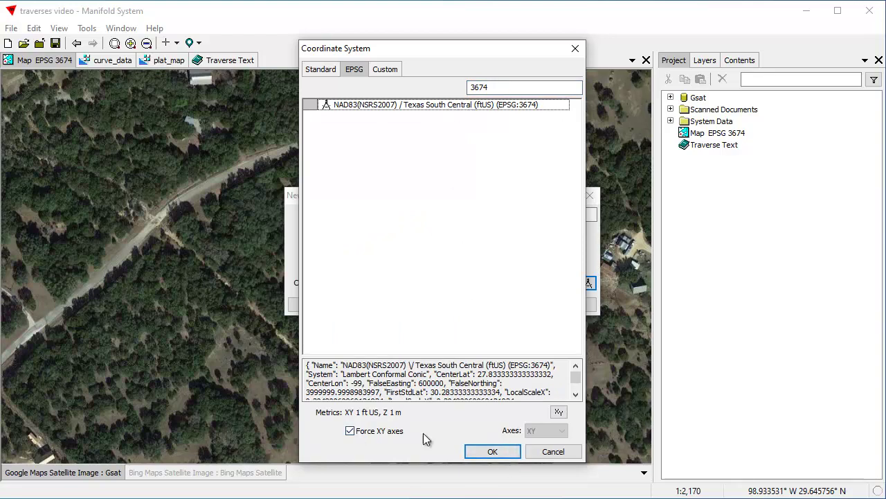
click(559, 411)
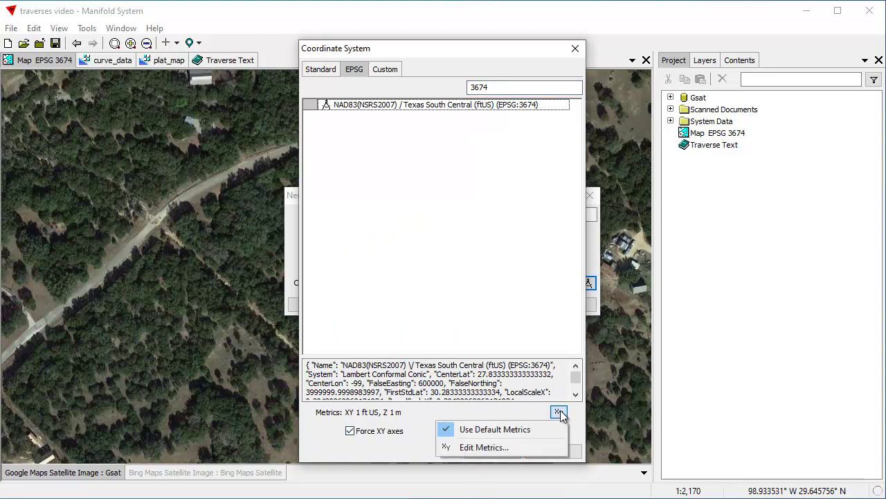
click(513, 431)
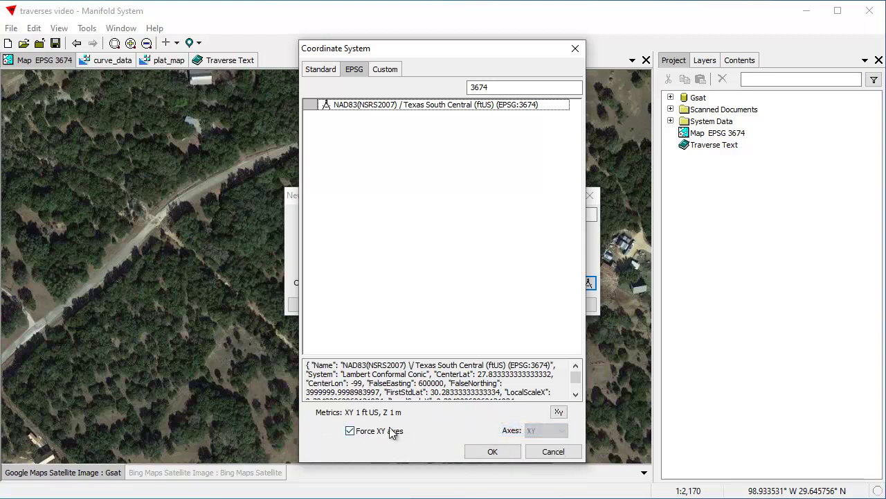
click(493, 451)
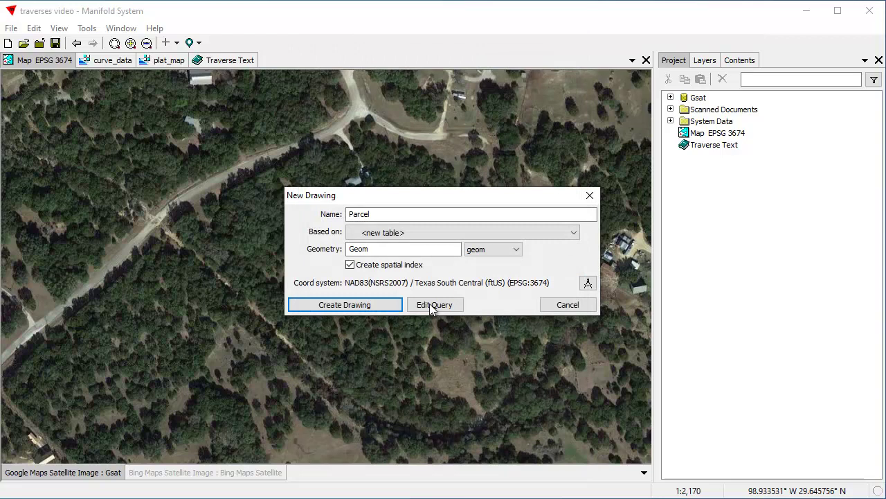
click(340, 305)
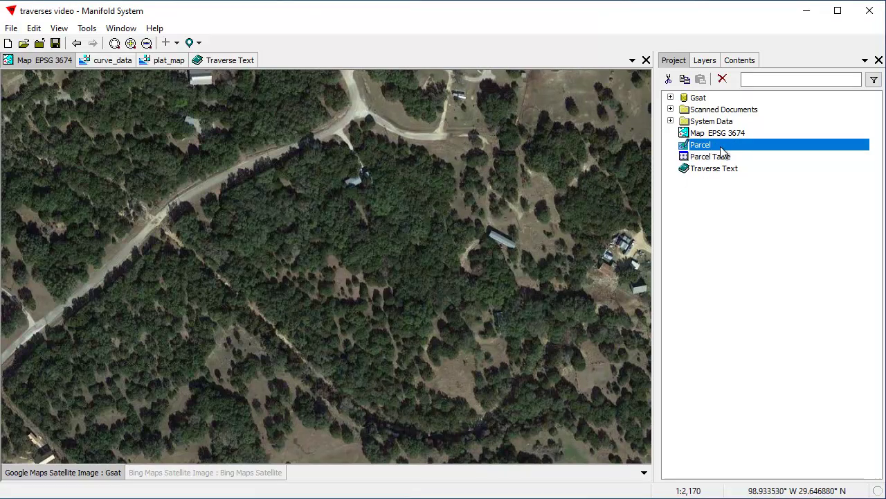
Step: Add the Parcel drawing to the map as a layer and style its lines 2 pt thick in bright green
drag(316, 276, 317, 279)
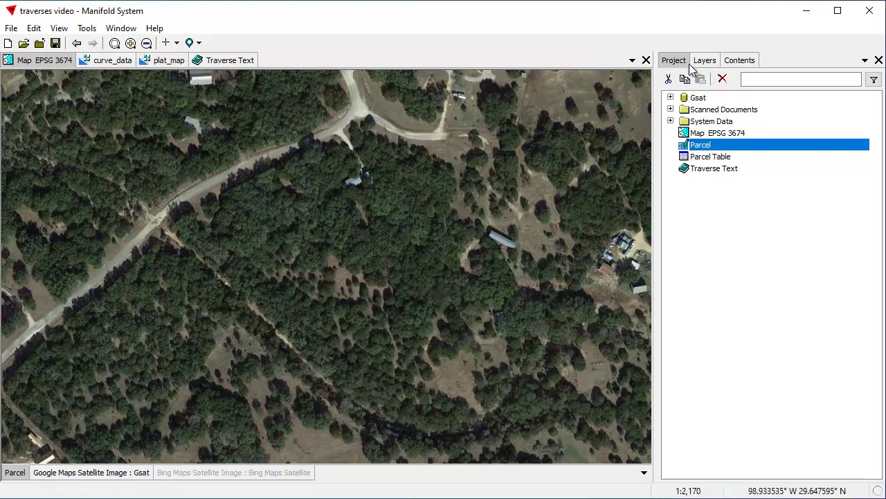
click(739, 60)
click(713, 79)
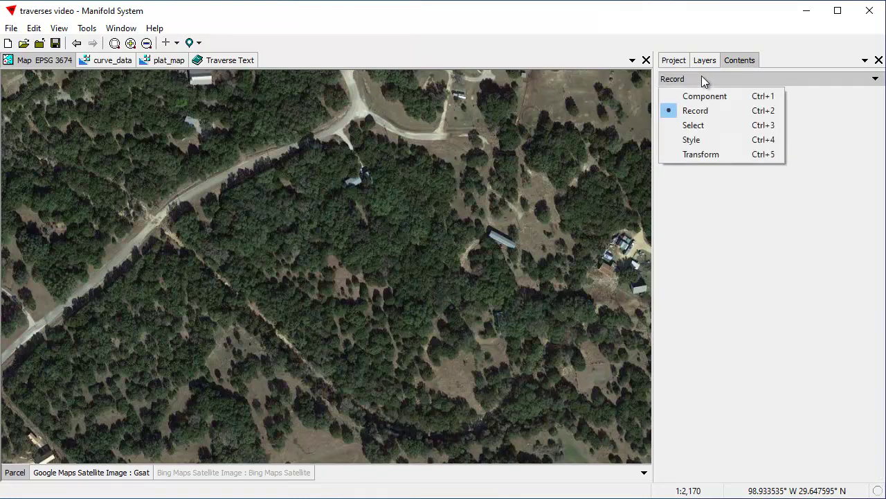
click(717, 139)
click(758, 170)
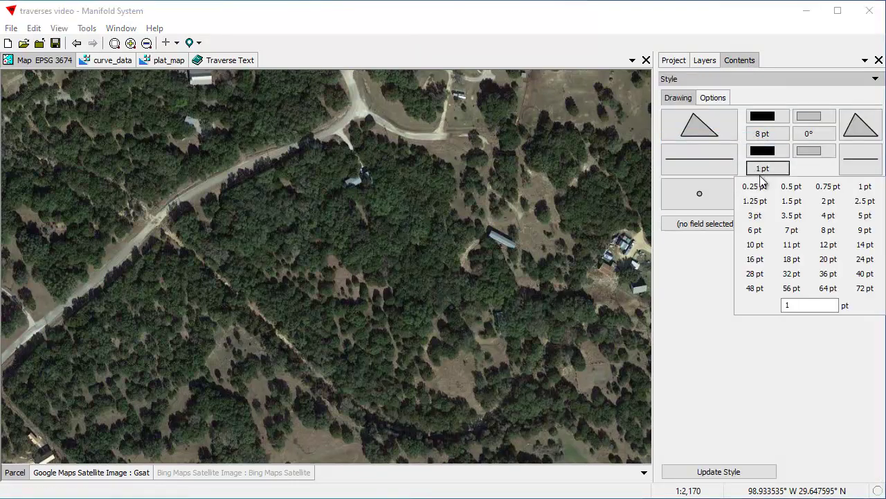
click(828, 201)
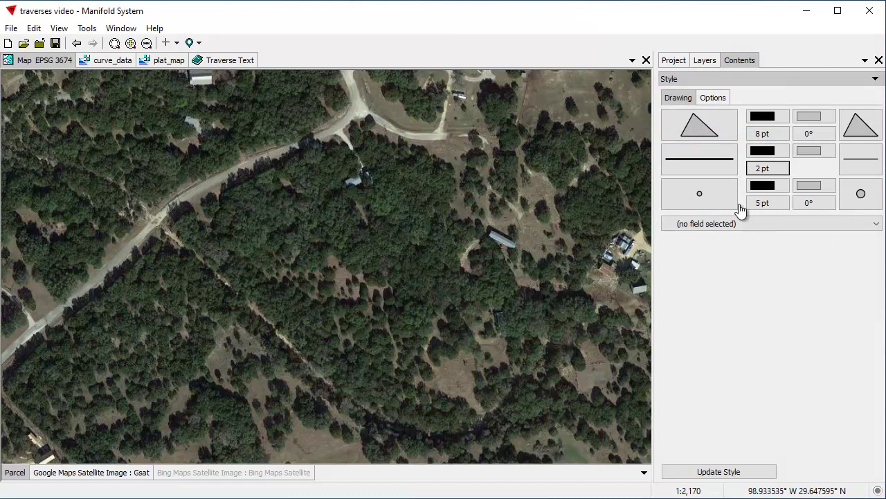
click(767, 152)
click(849, 186)
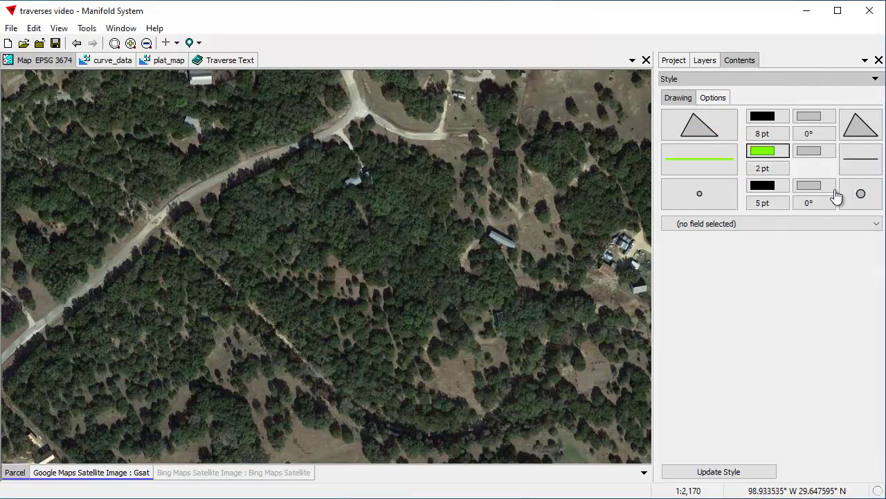
Step: Give the Parcel lines a 6,3 dash pattern and a black halo with .2 padding
click(703, 169)
click(756, 473)
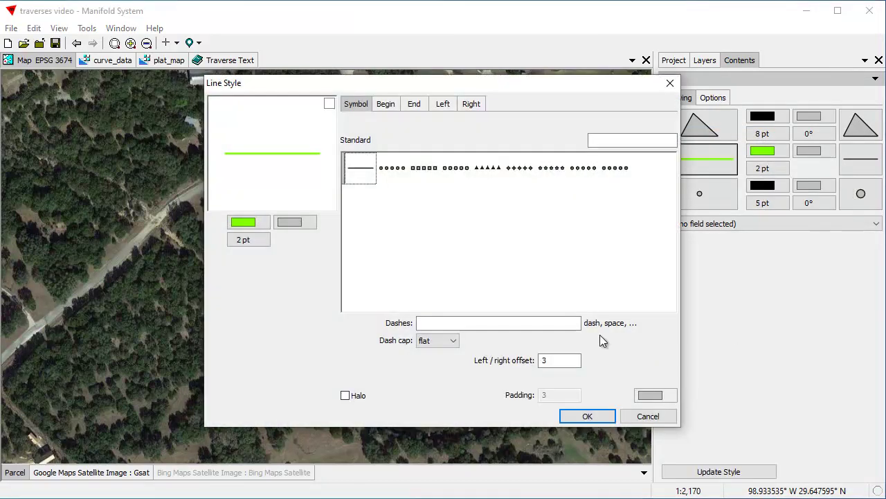
click(471, 323)
click(345, 395)
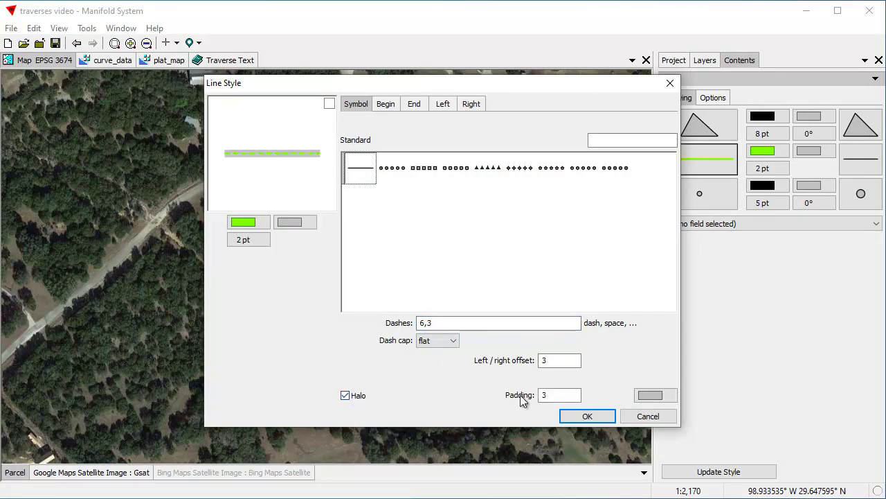
click(648, 394)
click(660, 416)
double_click(543, 395)
text(.2)
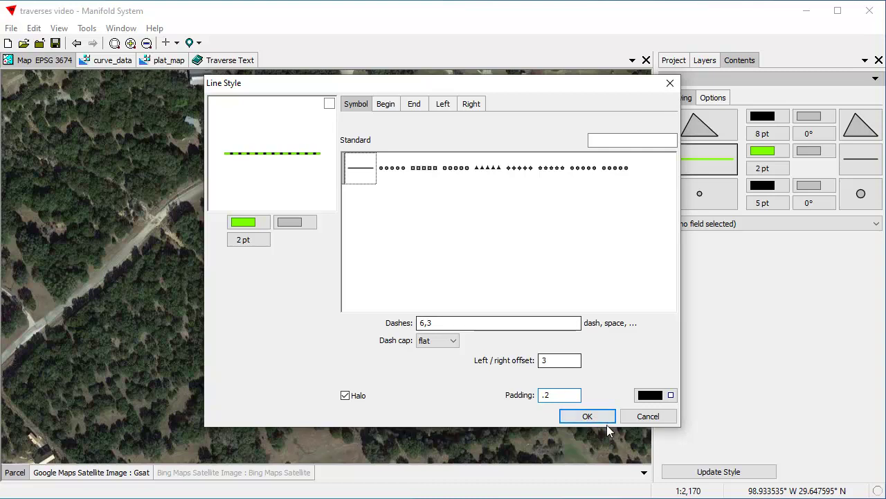
click(588, 417)
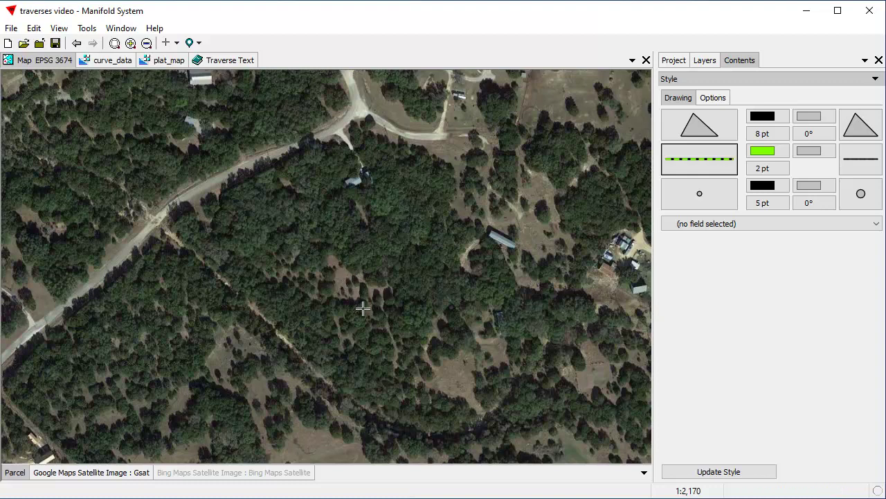
Step: Draw a rough four-segment zigzag line in the Parcel drawing near the middle of the imagery and save it as a record
click(169, 43)
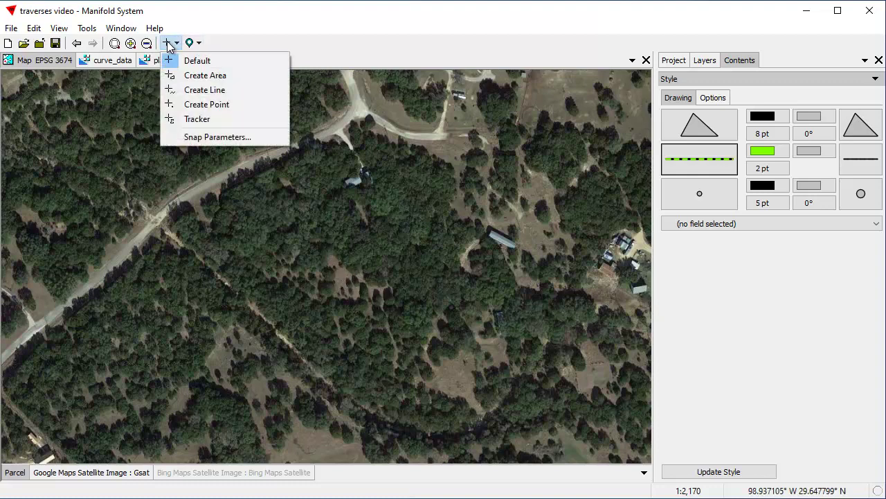
click(205, 90)
click(271, 223)
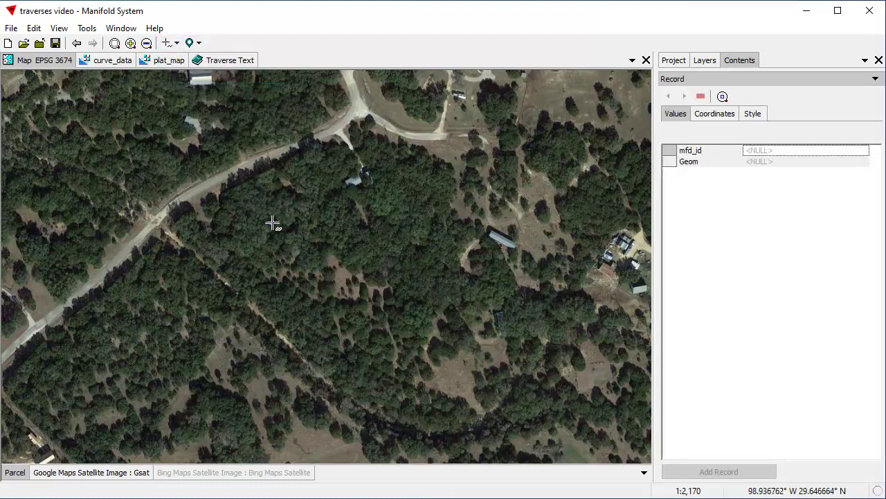
click(322, 203)
click(328, 243)
click(358, 220)
click(369, 275)
right_click(372, 278)
click(454, 484)
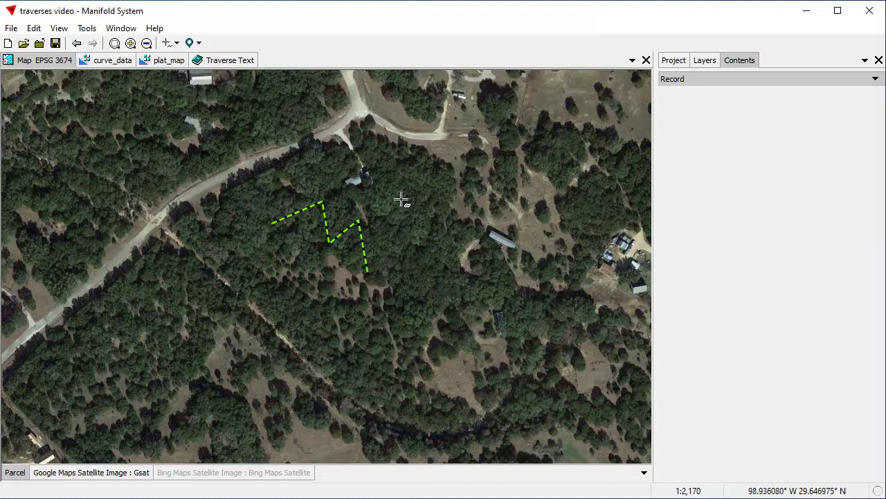
Step: Return to the default cursor, pick the zigzag line and show its coordinates
click(176, 43)
click(188, 60)
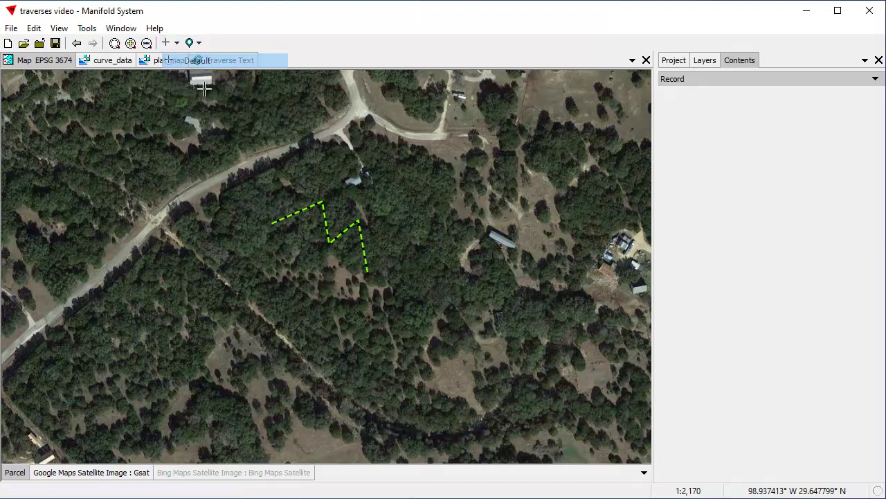
click(337, 237)
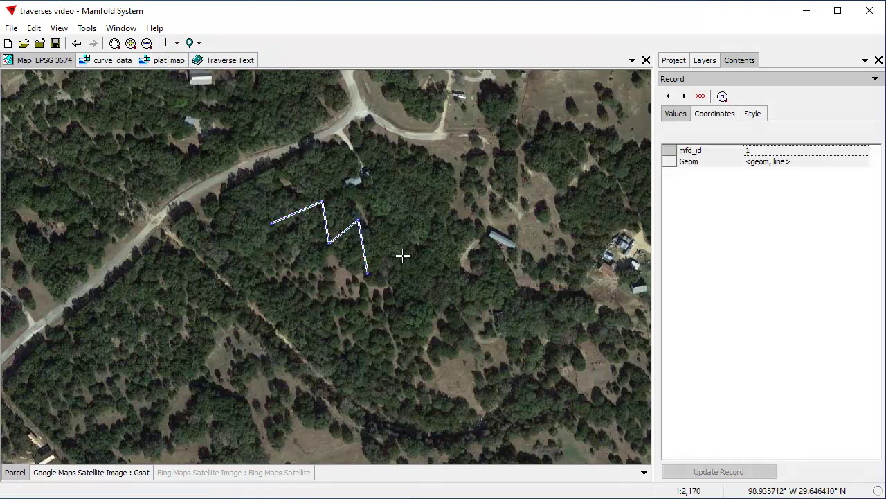
click(716, 115)
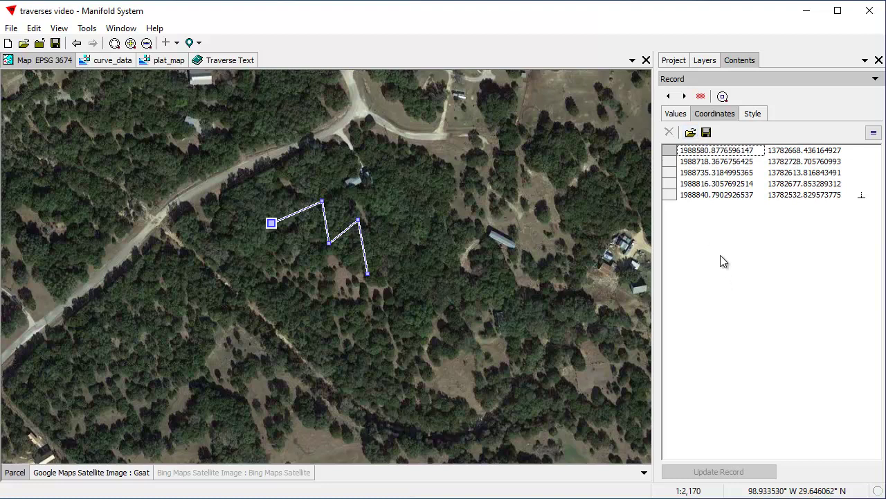
Step: Replace the line's coordinates with those from parcel traverse EPSG 3674.txt, update the record and release the picked line
click(691, 132)
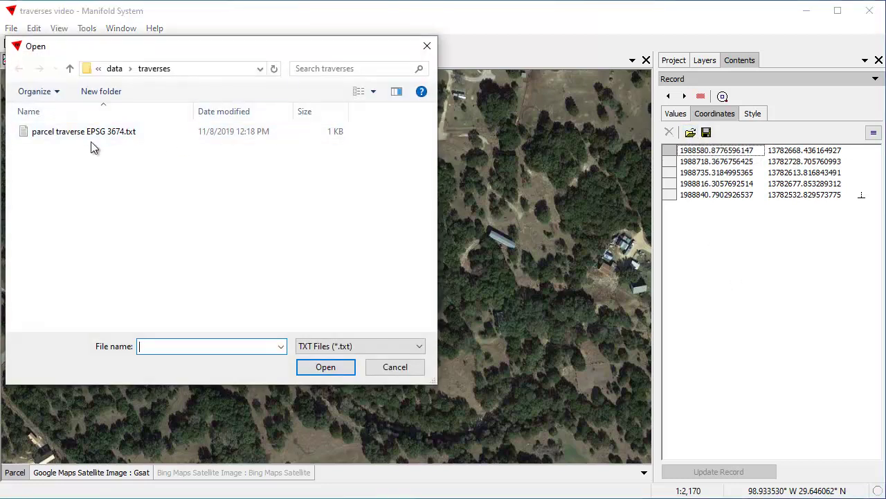
click(42, 135)
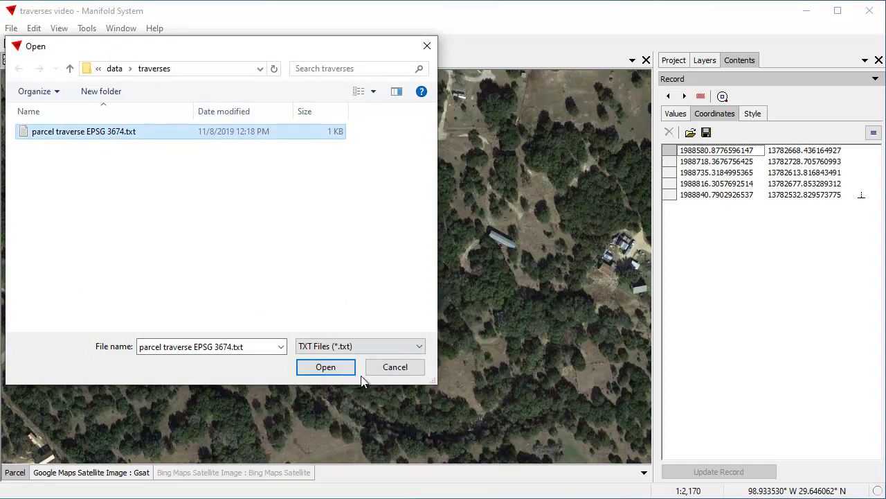
click(322, 366)
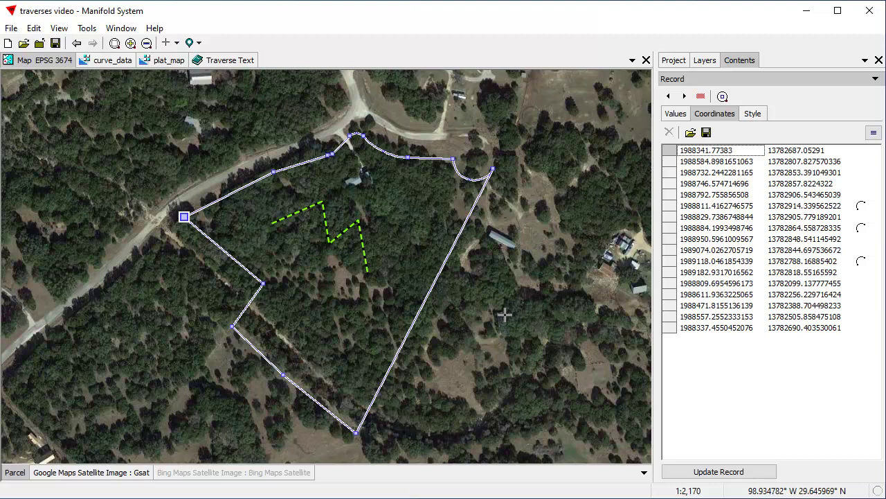
click(717, 472)
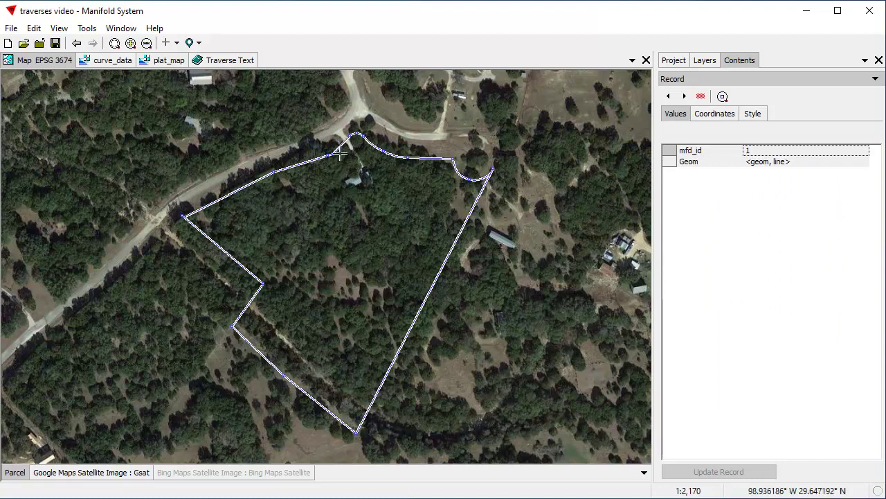
click(472, 332)
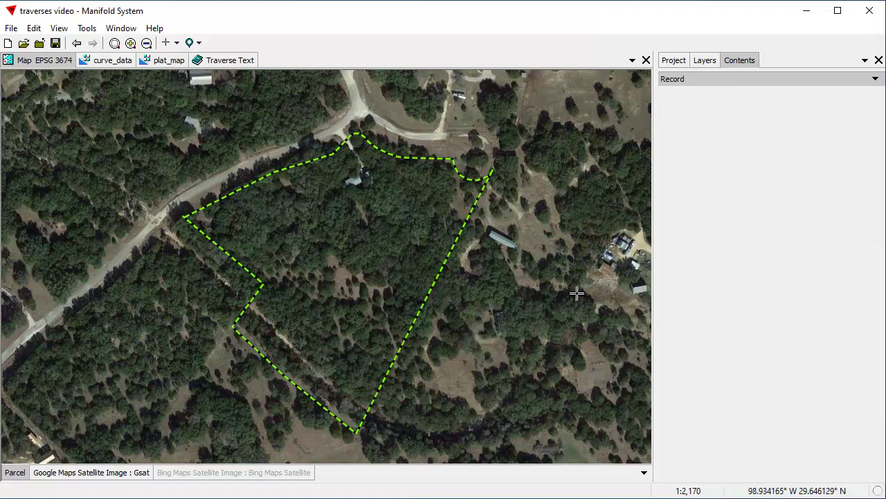
Step: Float the plat map beside the satellite map to compare its parcel outline with the drawn traverse, and dock it again
click(169, 61)
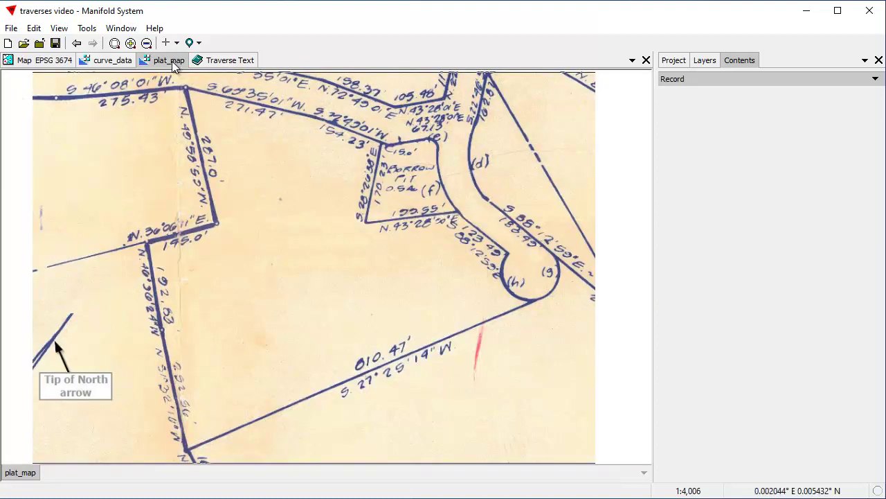
double_click(169, 60)
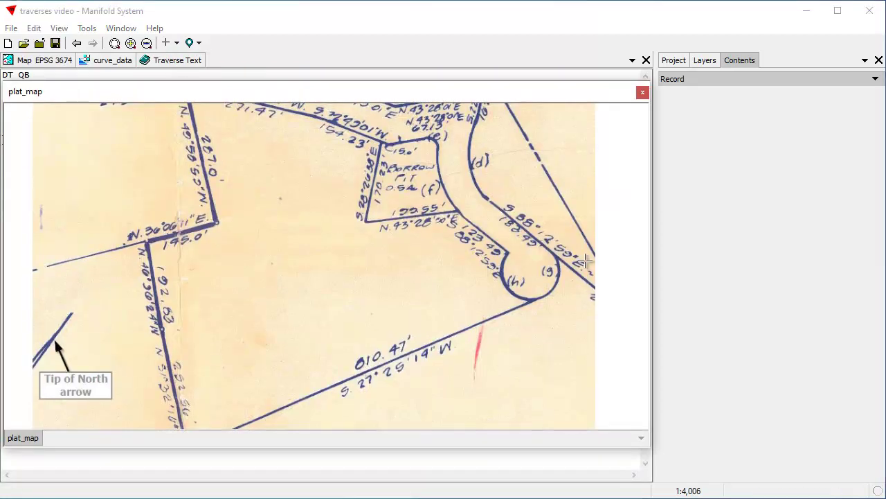
drag(650, 450, 325, 413)
drag(156, 101, 658, 118)
click(38, 66)
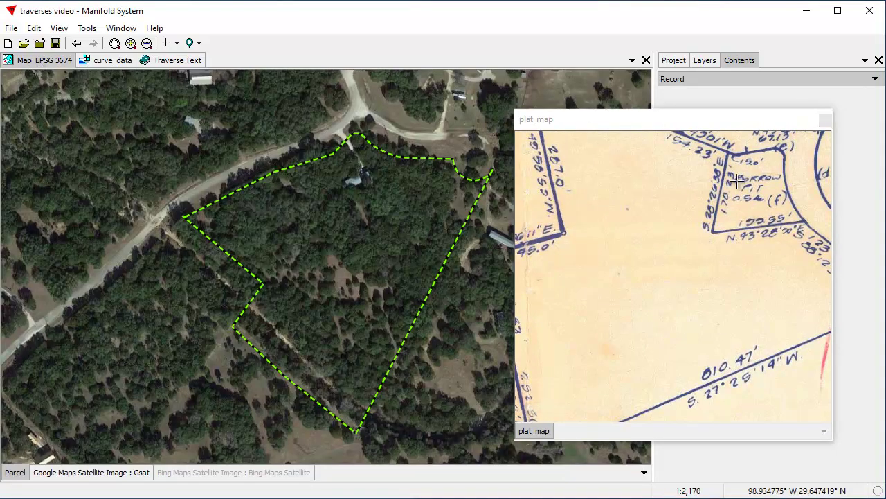
scroll(613, 208, down, 1)
scroll(613, 207, down, 1)
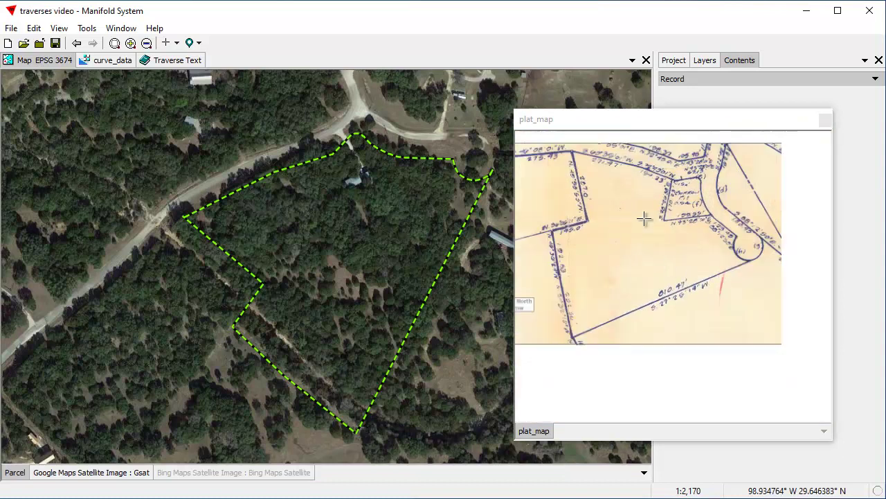
click(664, 280)
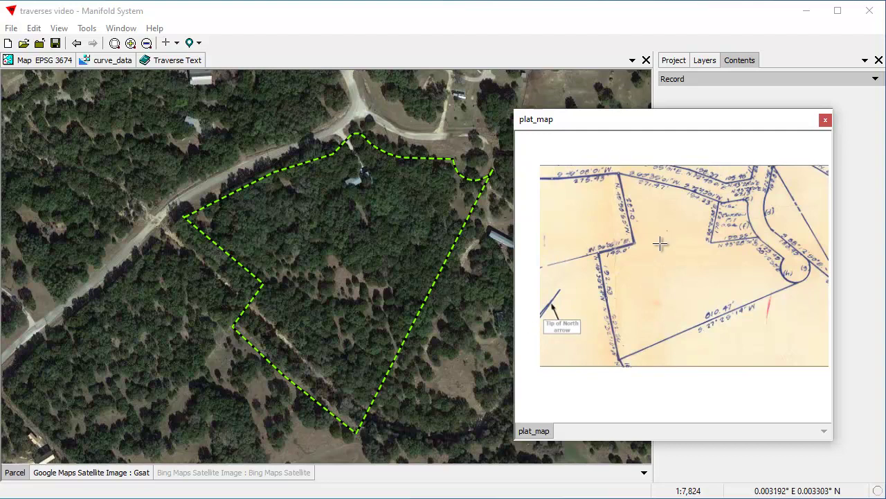
drag(661, 243, 655, 263)
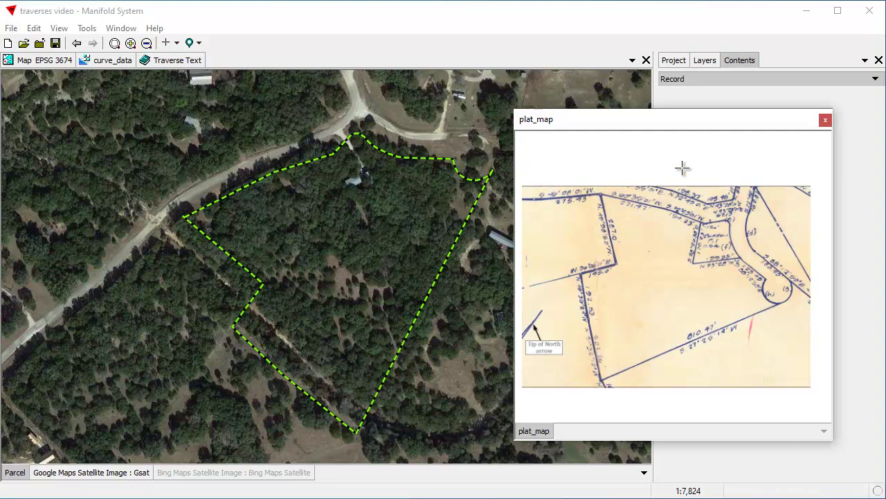
double_click(678, 125)
Step: Examine up close how the parcel line closes at its western starting corner, and return to the full parcel view
click(44, 60)
drag(196, 219, 201, 226)
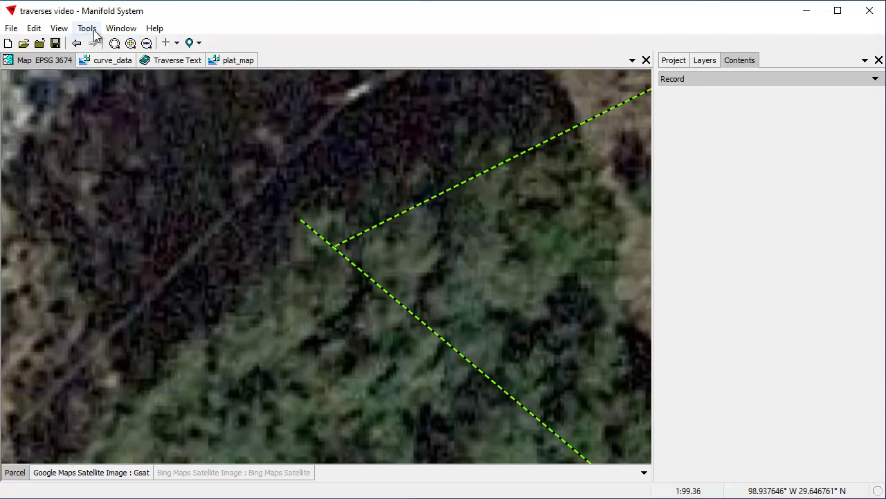
click(74, 46)
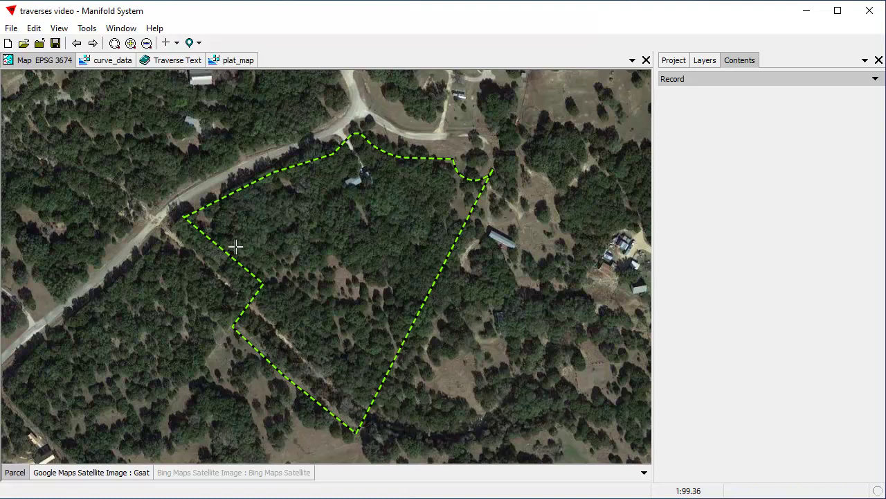
Step: Review the traverse text, plat map and curve data table against the drawn parcel
click(182, 61)
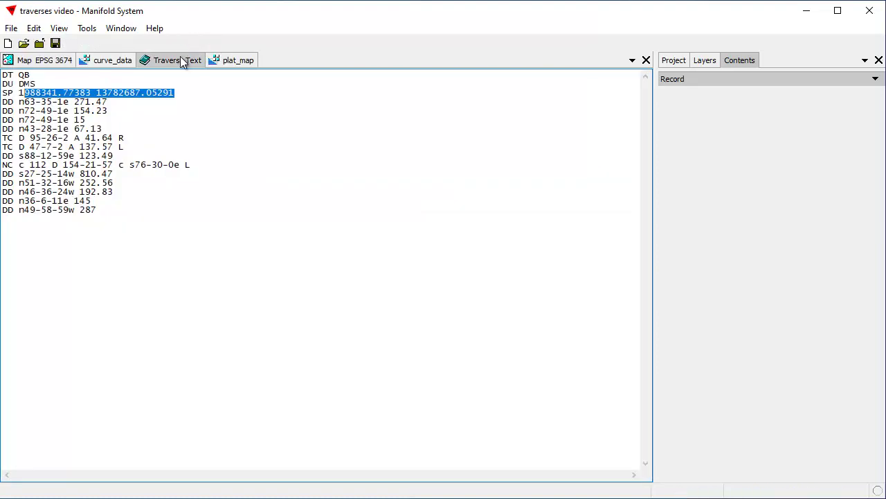
click(43, 61)
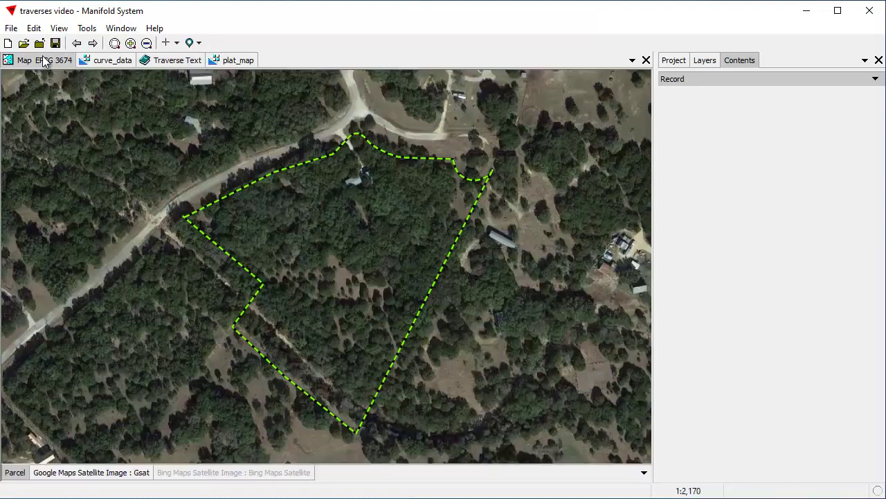
click(240, 61)
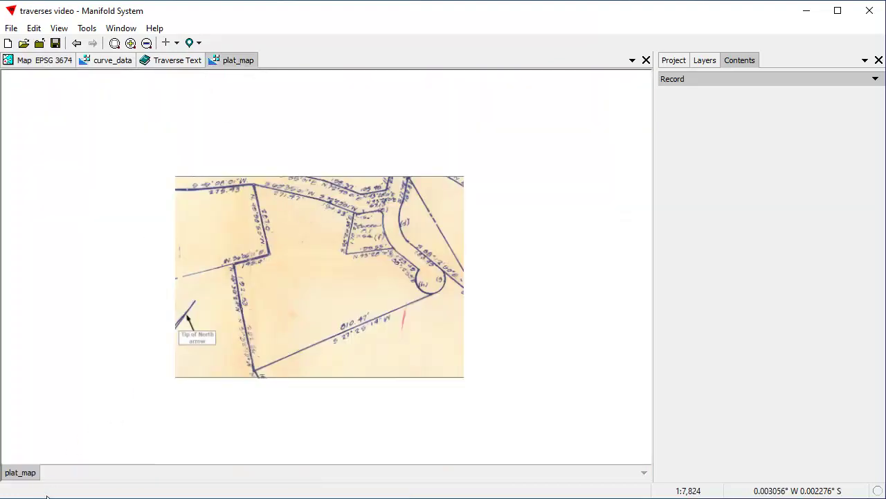
double_click(28, 477)
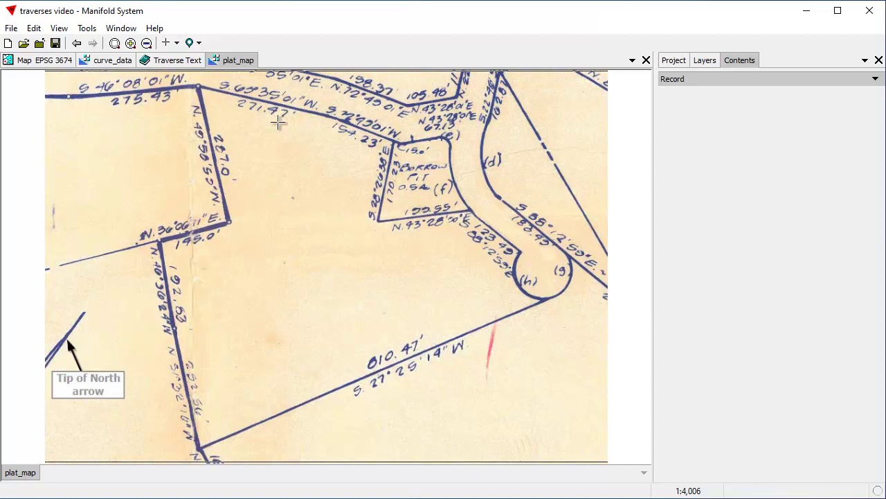
click(115, 64)
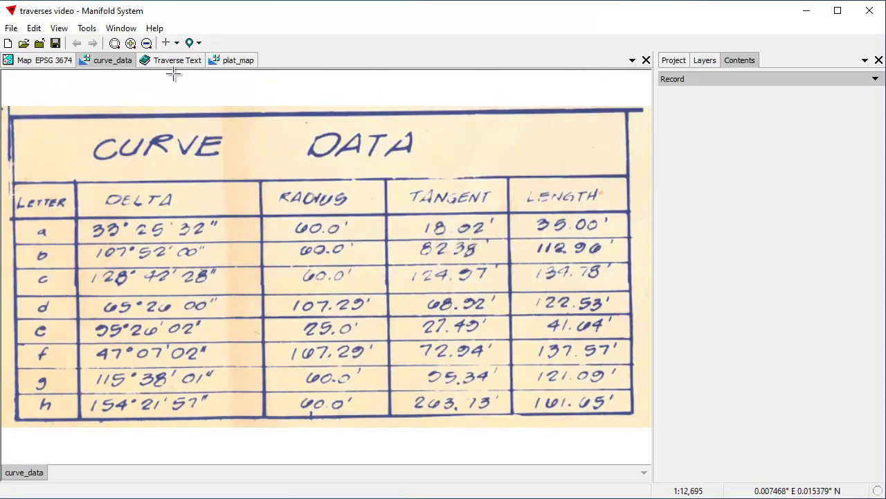
click(58, 62)
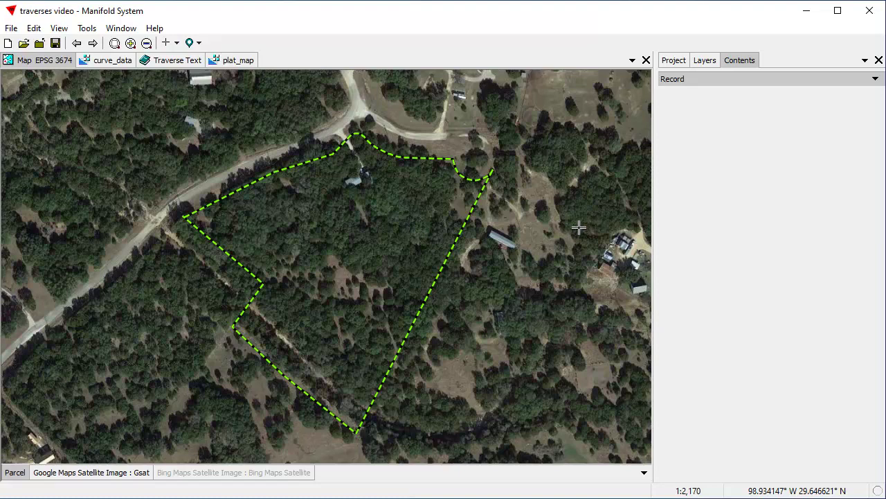
Step: Undock the traverse text and display it alongside the parcel map
click(178, 60)
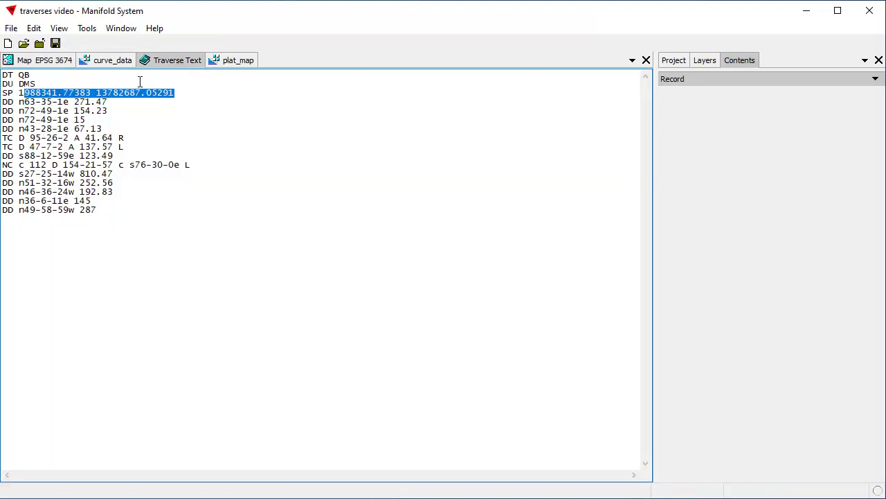
double_click(163, 63)
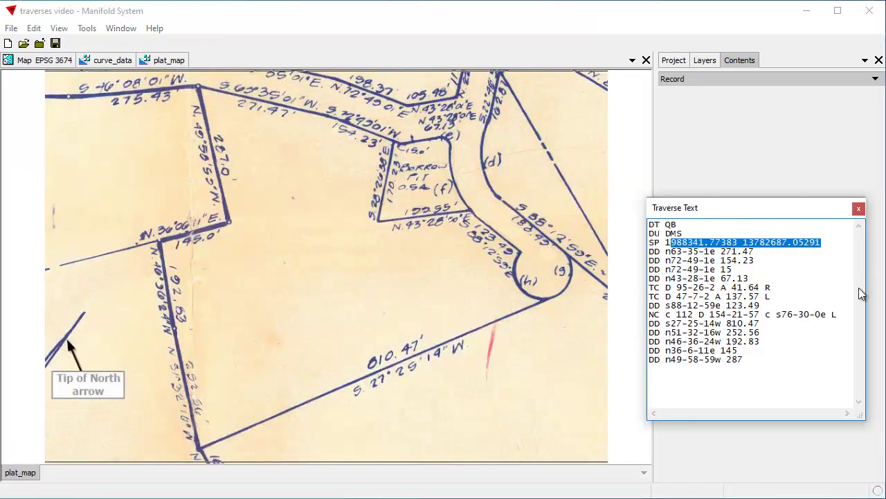
click(31, 61)
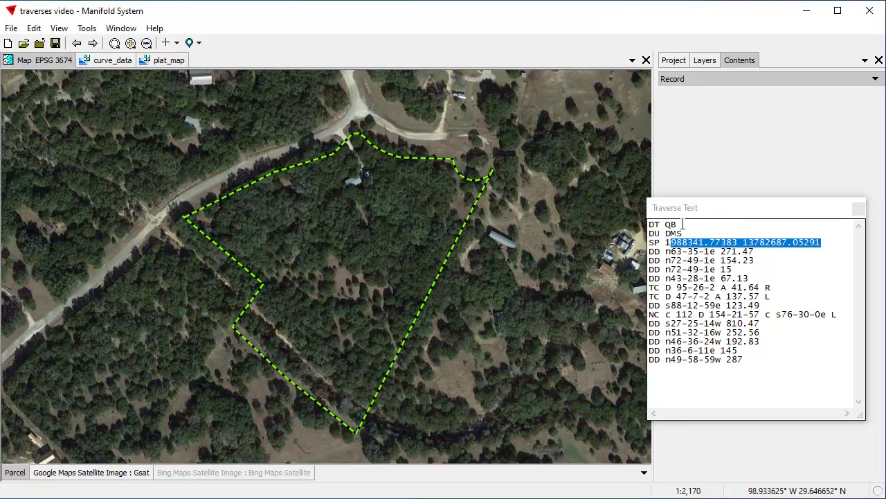
Step: Examine the traverse text's direction type, direction unit, starting point and first course, keeping its window clear of the map
drag(678, 225, 640, 224)
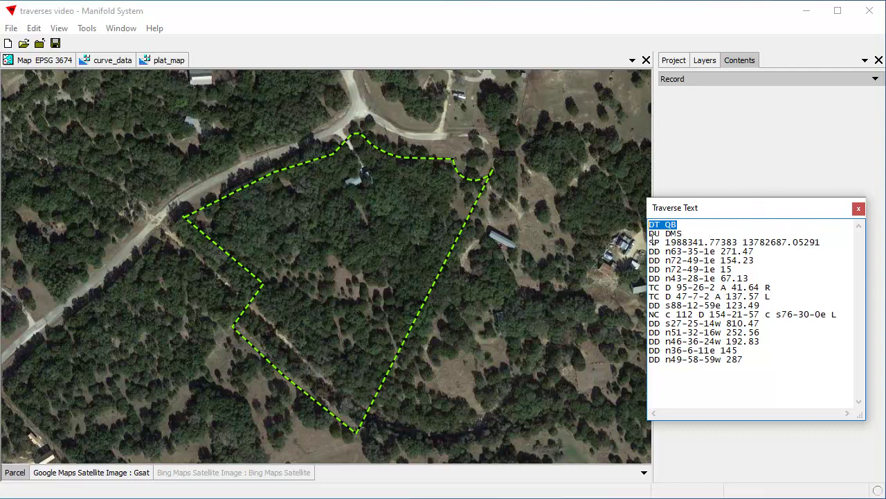
drag(688, 236, 655, 235)
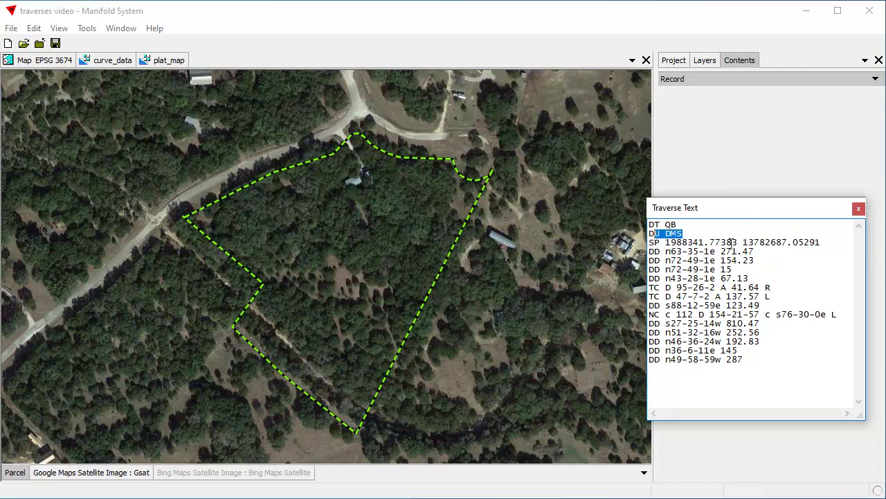
drag(823, 242, 797, 240)
drag(649, 252, 727, 252)
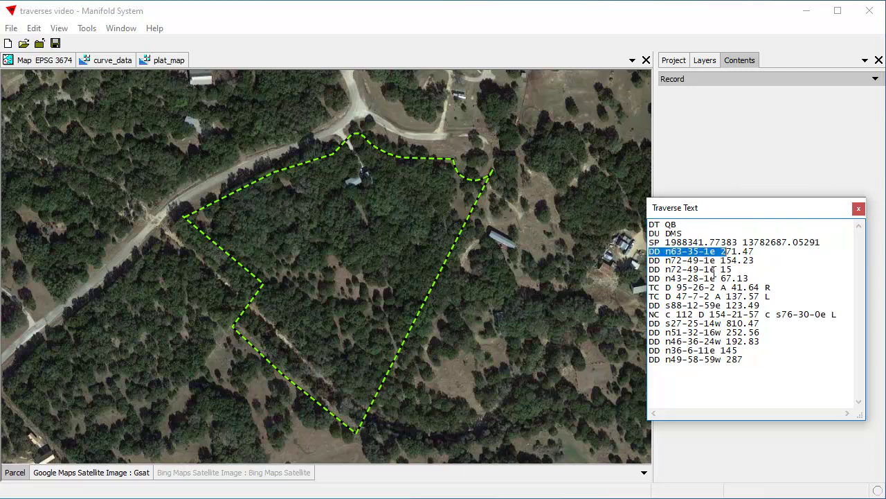
click(759, 256)
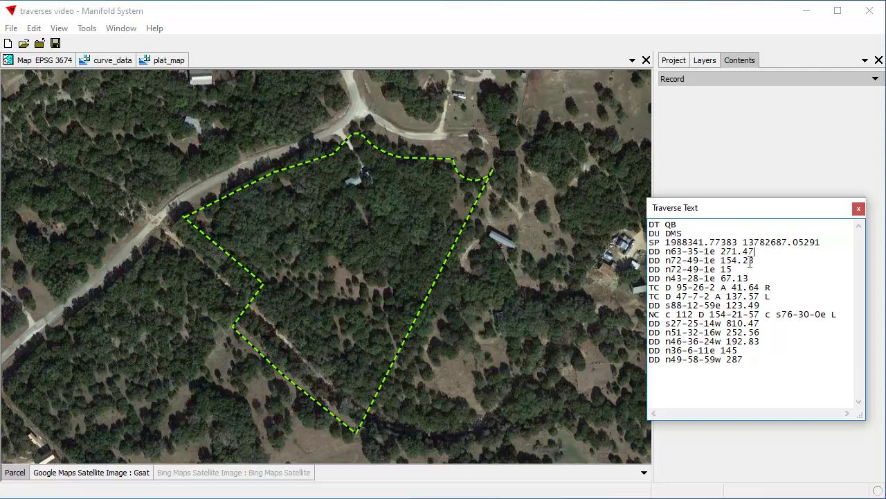
drag(716, 252, 665, 252)
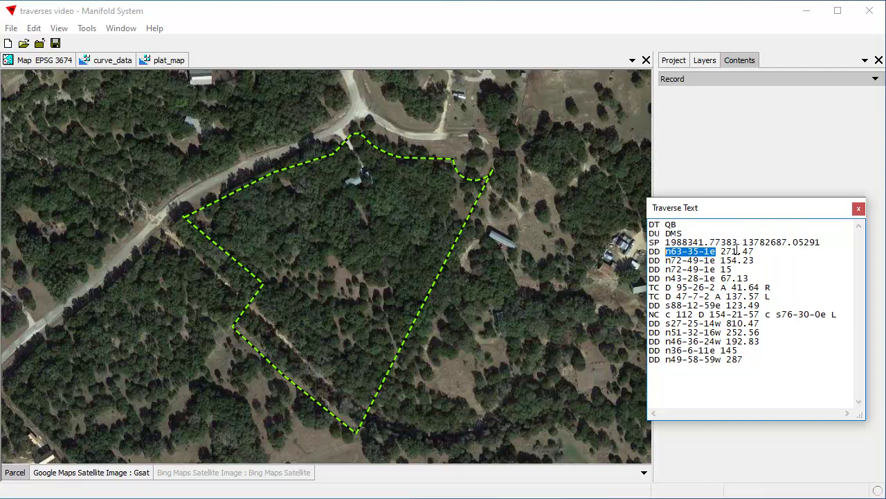
drag(685, 234, 662, 234)
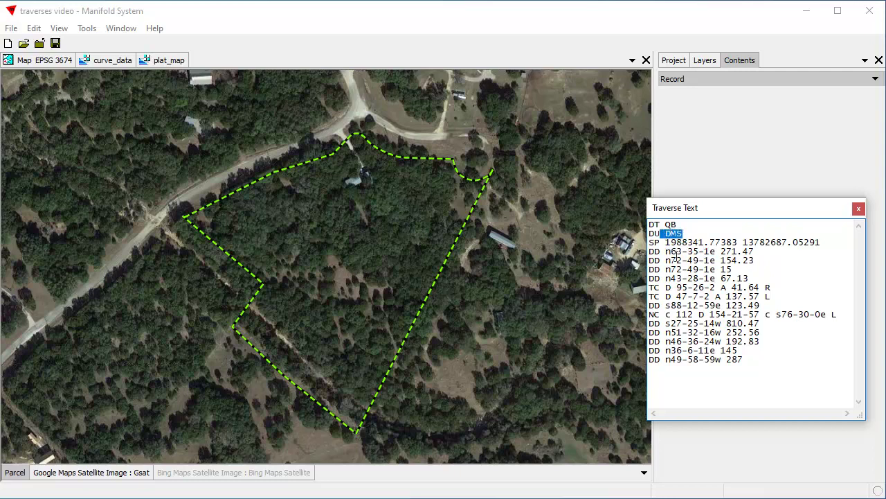
click(777, 260)
drag(739, 210, 752, 183)
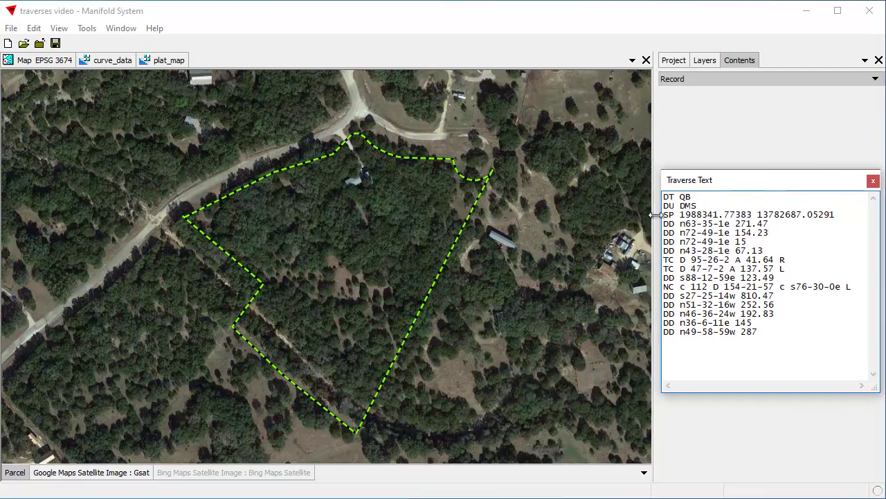